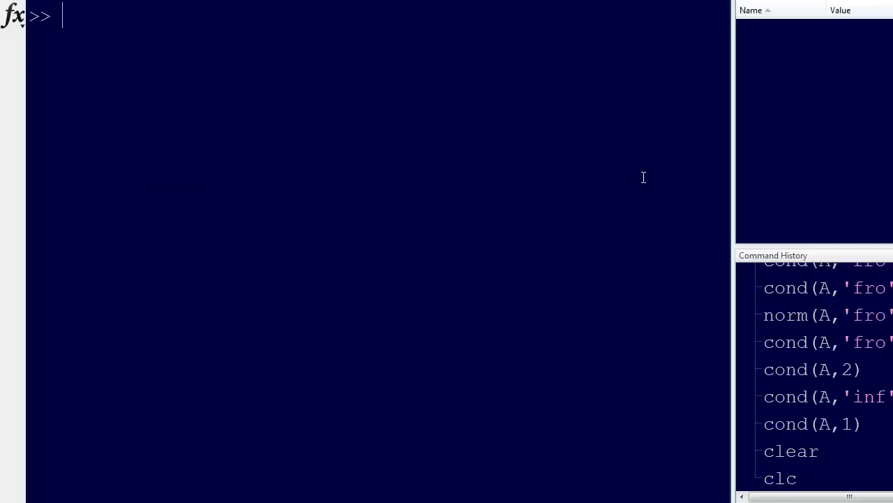
Create a random 4x4 integer matrix with A = ceil(rand(4)*10) and try cond(A,'1').
type("A = ceil(rand(4)*10)")
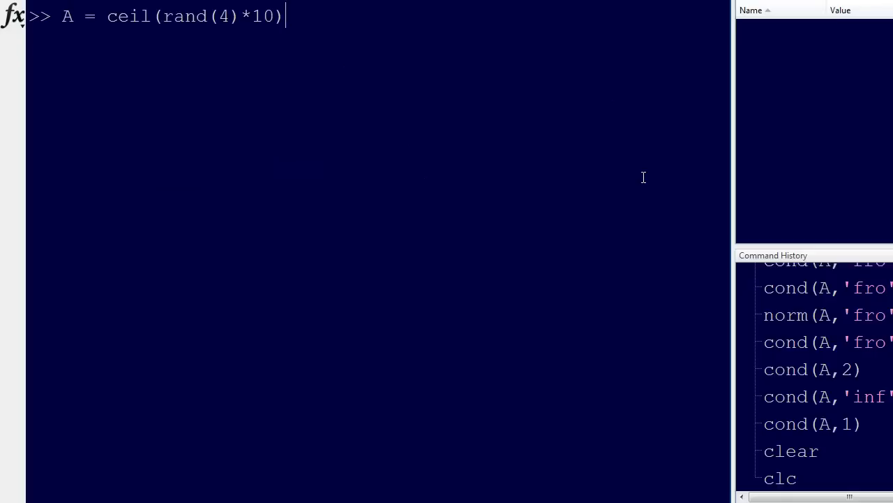
key("Return")
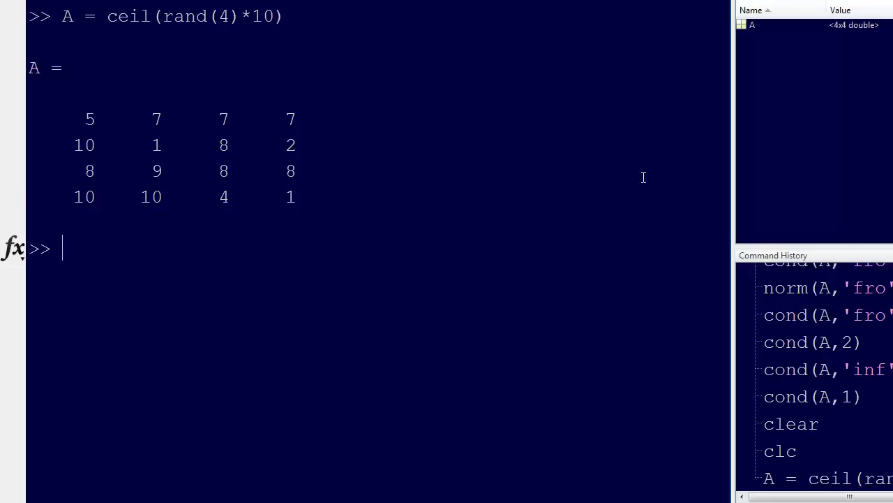
type("con")
type("d(A)")
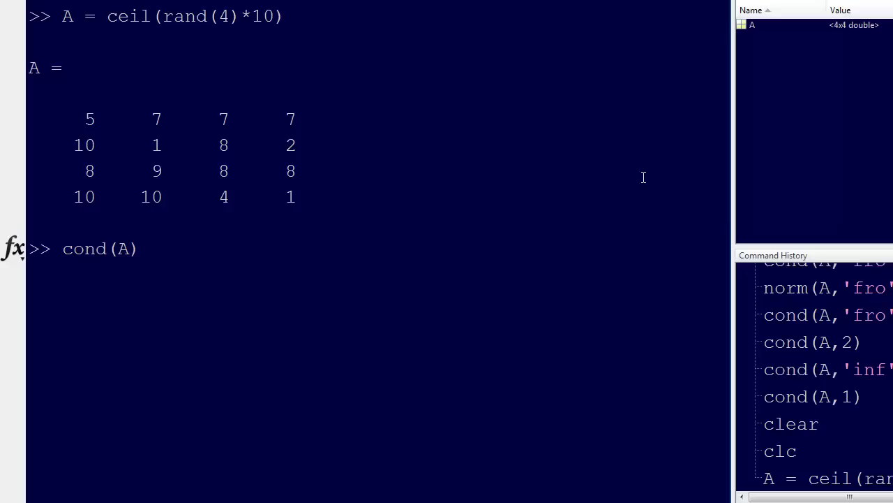
key("BackSpace")
type(",")
type("'1')")
key("Return")
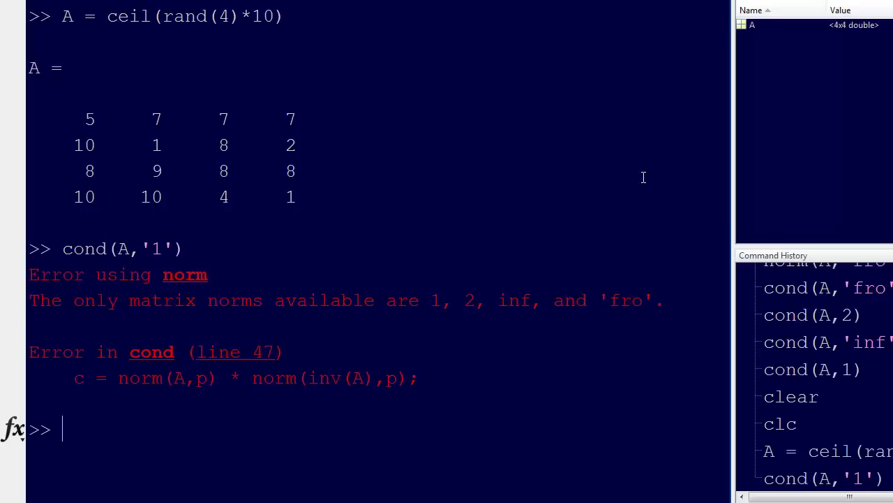
Correct the call to cond(A,1), which returns the 1-norm condition number 85.8376.
key("Up")
key("Left")
key("BackSpace")
key("BackSpace")
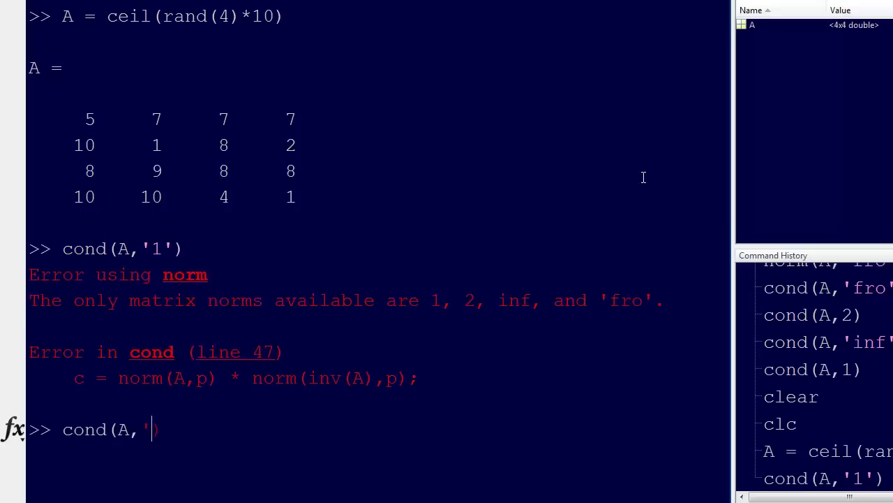
key("BackSpace")
type("1")
key("Return")
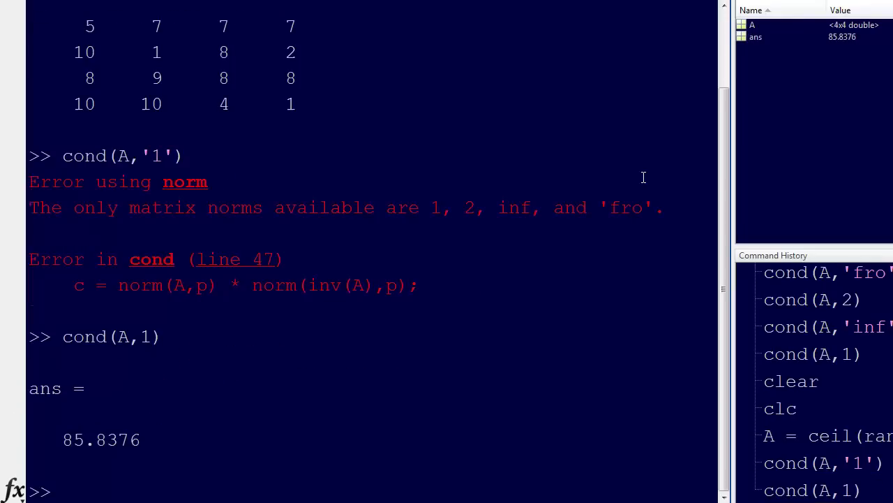
Compute cond(A,2), giving the 2-norm condition number 51.6542.
type("cond(A")
type(")")
key("BackSpace")
type(",2")
type(")")
key("Return")
Compute the Frobenius and infinity-norm condition numbers, 55.3915 and 66.6581.
type("cond(A")
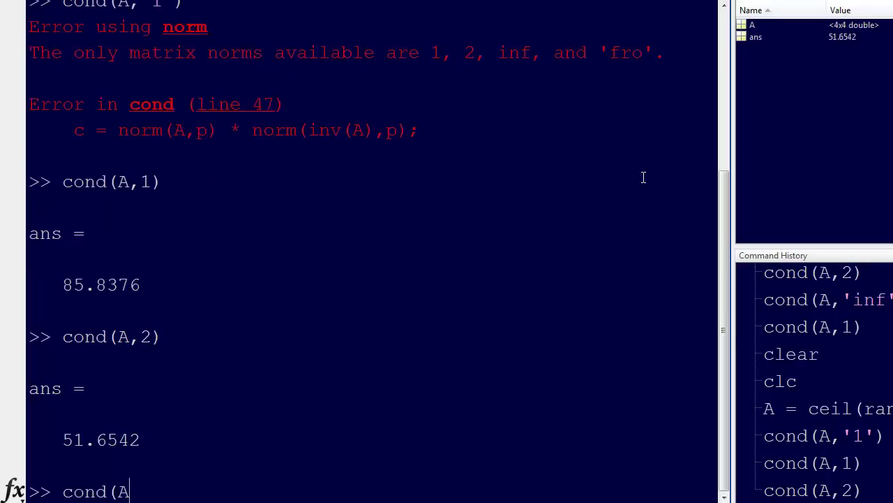
type(",'fro")
type("')")
key("Return")
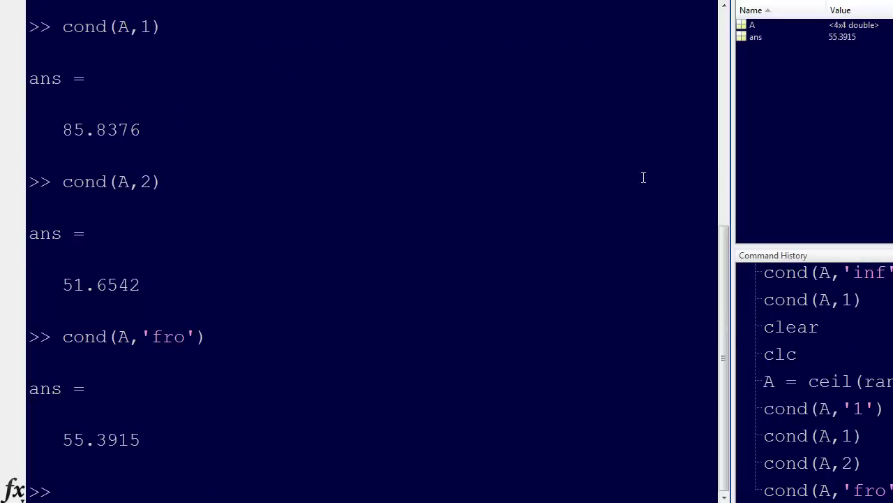
type("cond(A")
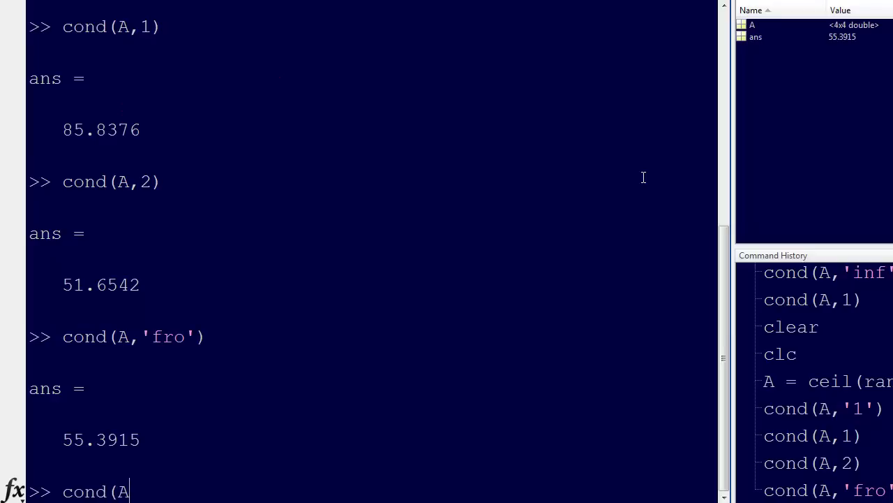
type(",")
type("'inf')")
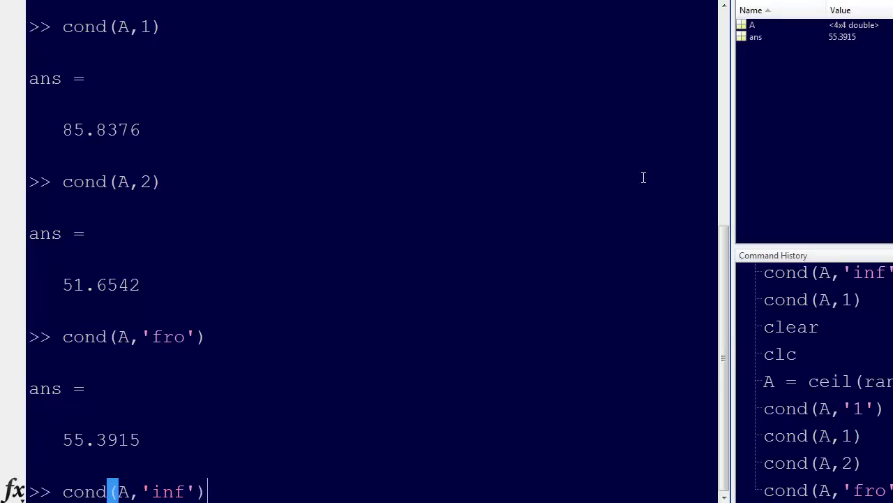
key("Return")
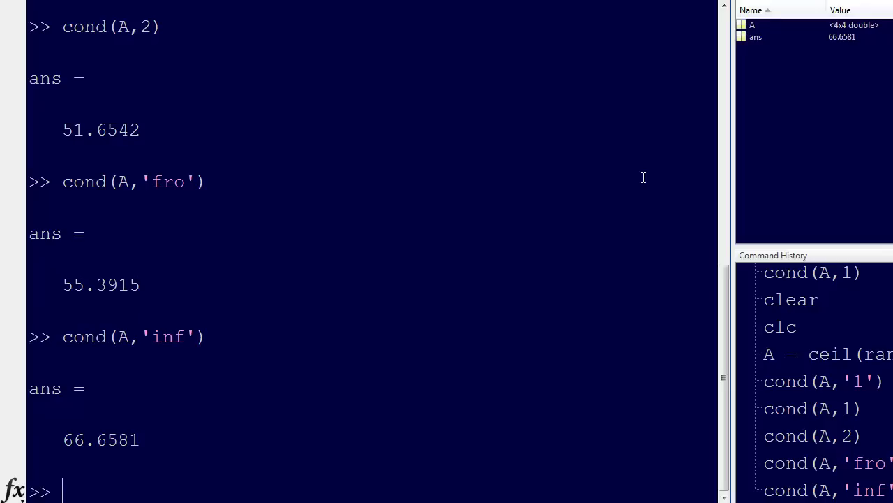
Recompute cond(A,'fro'), again returning 55.3915.
type("cond(A")
type(")")
key("BackSpace")
type(",'")
type("fro'")
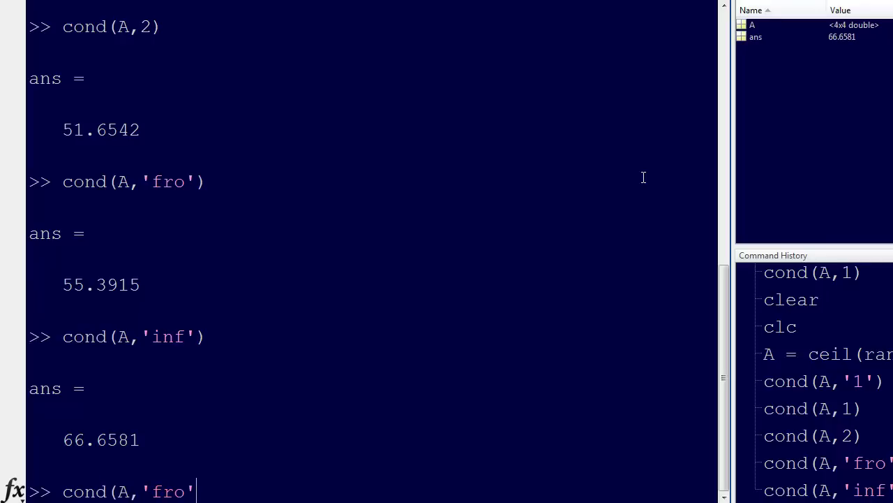
type(")")
key("Return")
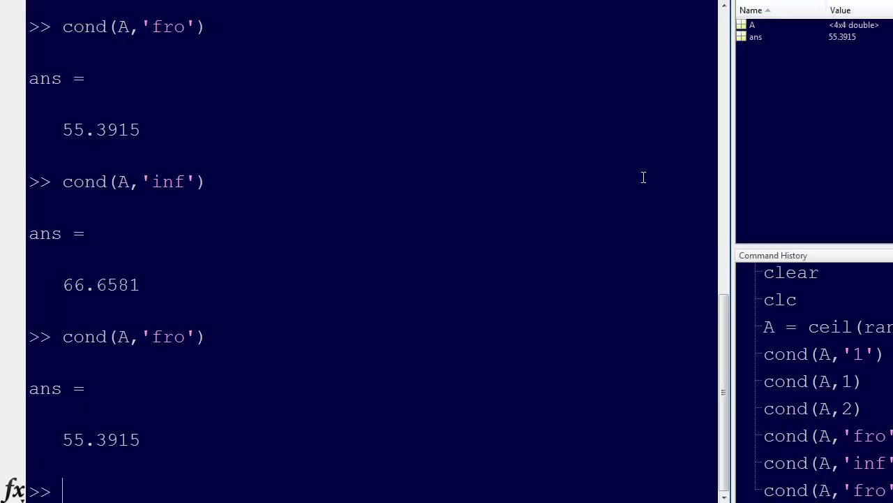
Evaluate norm(A,'fro')*norm(inv(A),'fro'), which also returns 55.3915.
type("norm(")
type("A,'f")
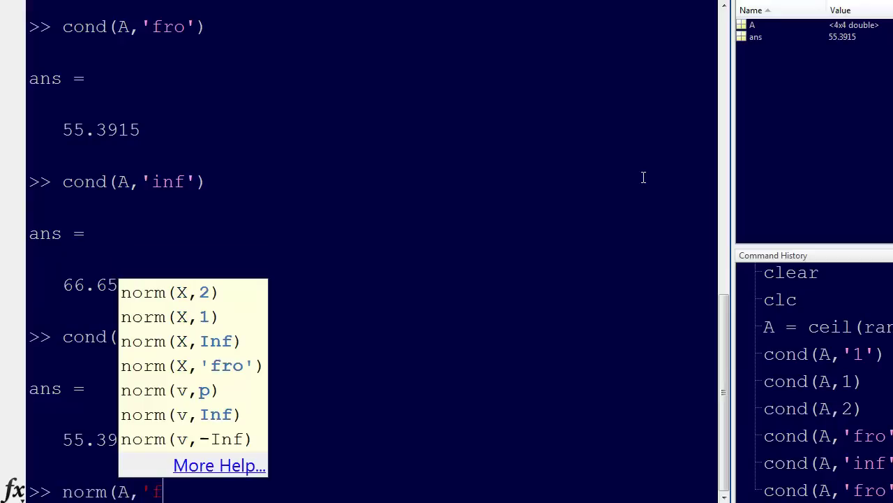
type("ro")
type("')")
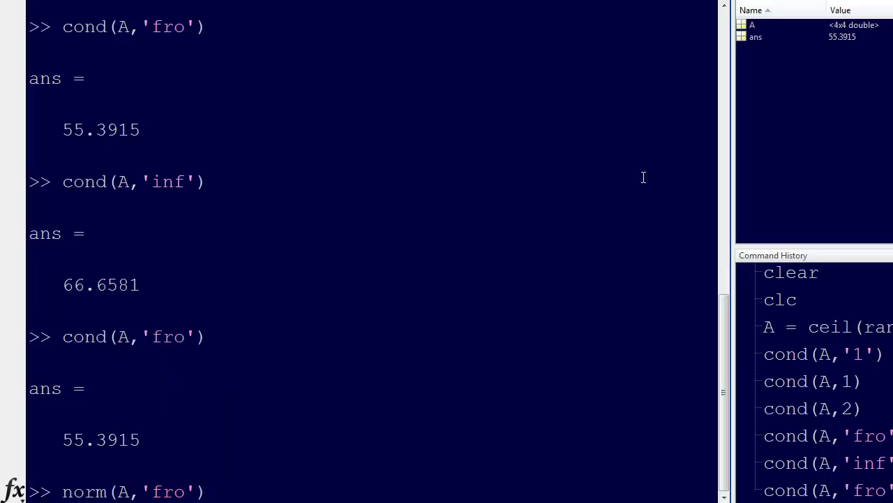
type("*")
type("norm(")
type("A")
key("BackSpace")
type("inv(")
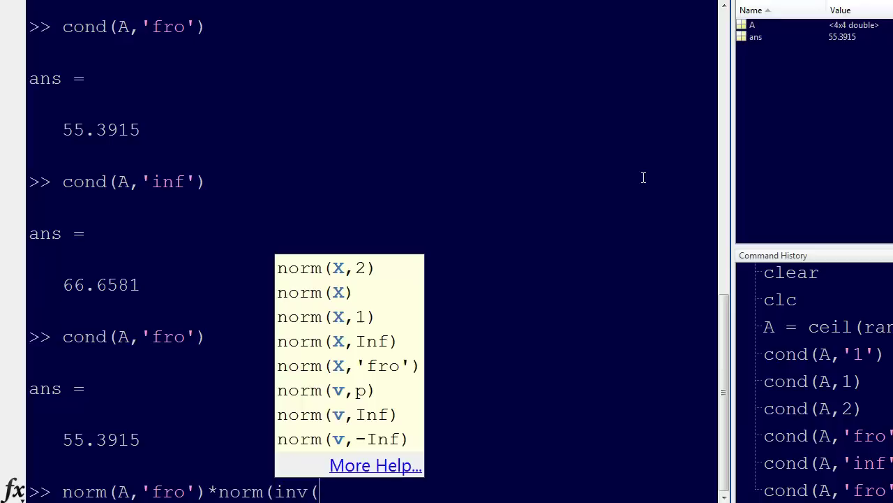
type("A),'")
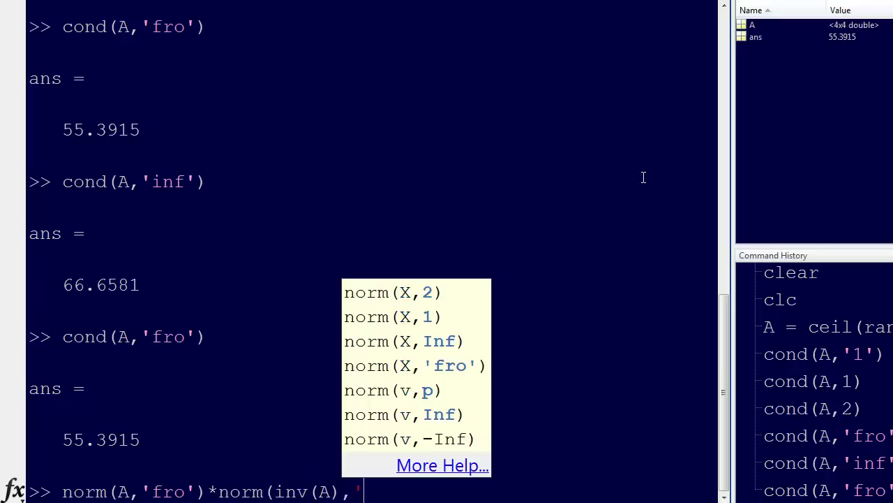
type("fro')")
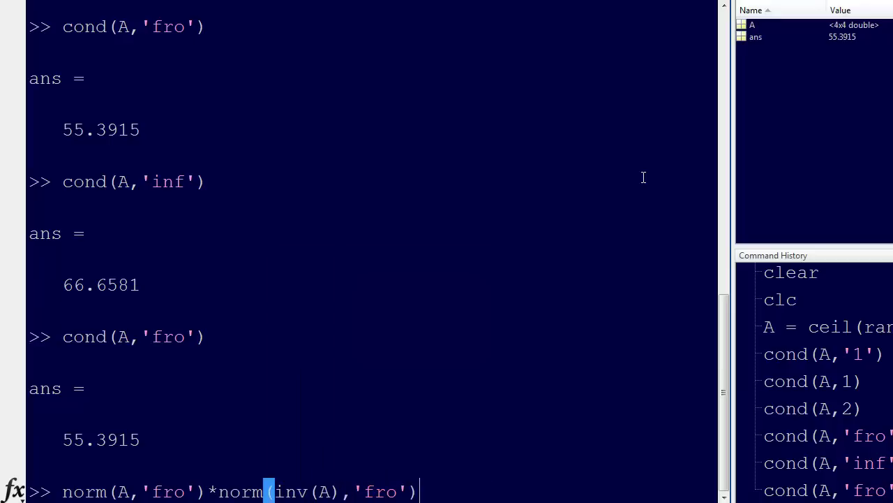
key("Return")
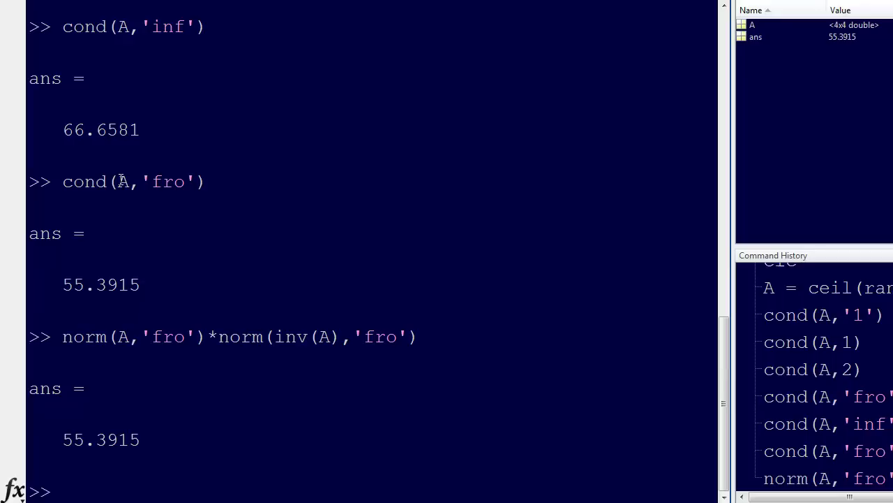
left_click_drag(108, 181, 186, 182)
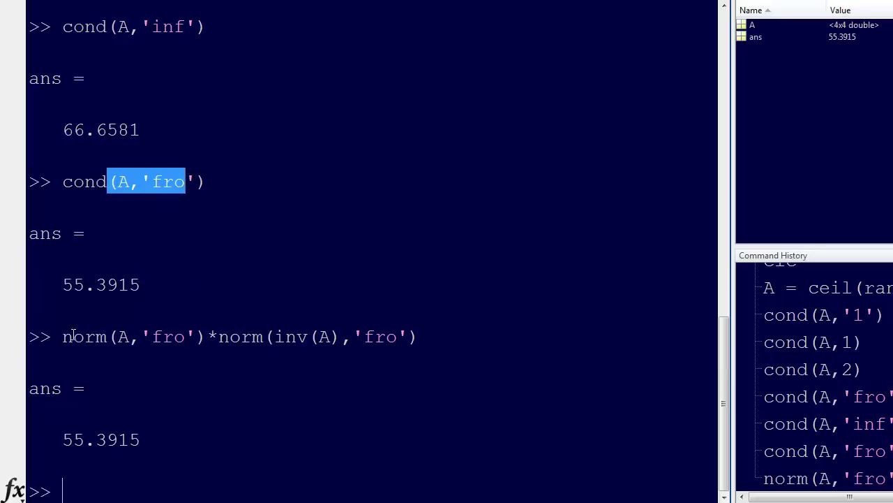
left_click_drag(63, 181, 204, 182)
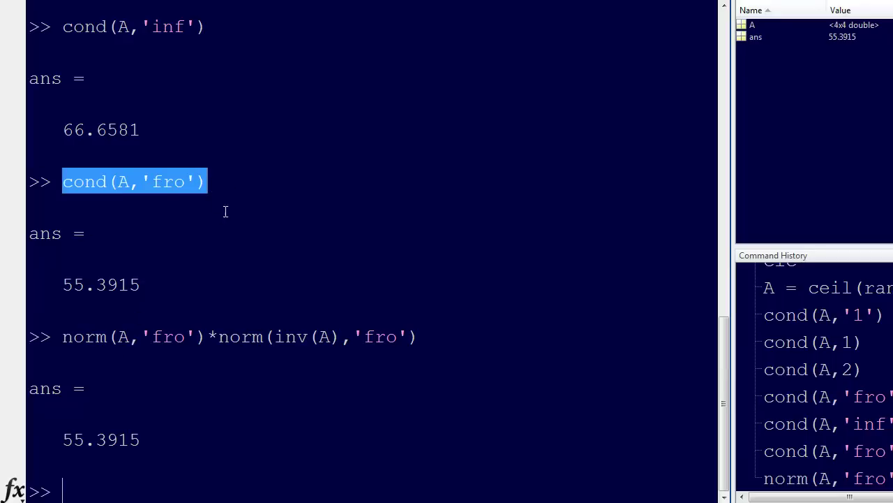
left_click(208, 258)
left_click_drag(62, 338, 421, 337)
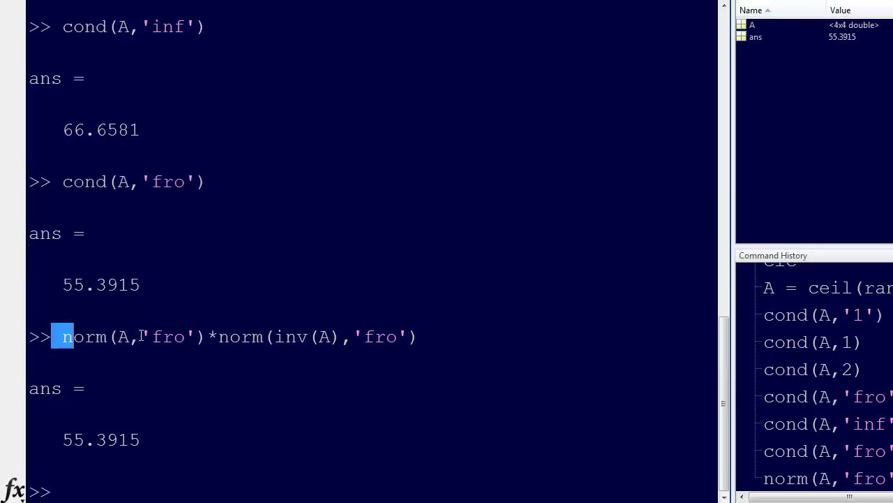
left_click(427, 337)
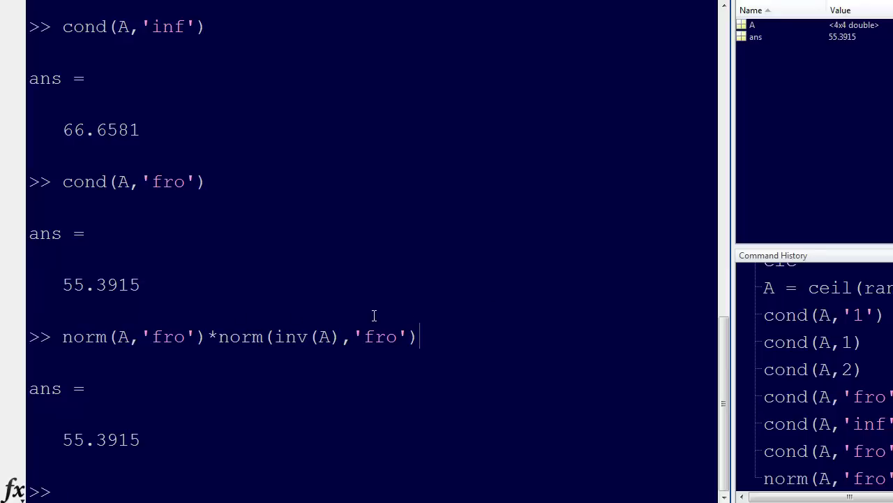
scroll(308, 295, "up", 2)
scroll(307, 295, "up", 1)
scroll(304, 297, "up", 1)
scroll(209, 209, "up", 1)
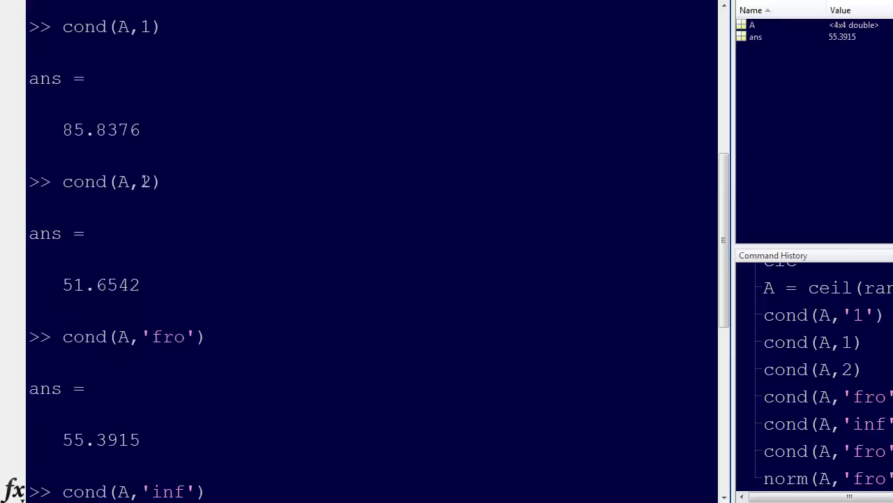